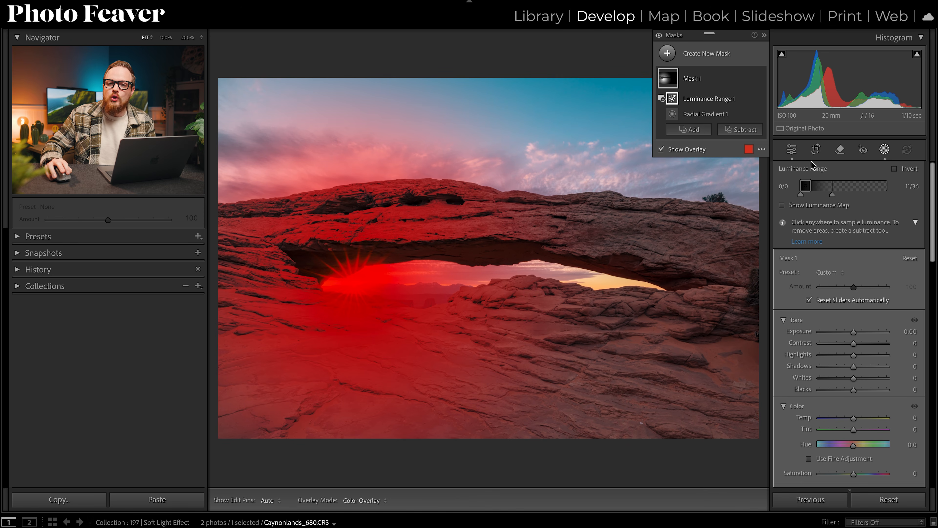
Step: Widen Mask 1's subtracted luminance range to 31/52 and set the mask's Texture, Clarity and Dehaze to -20 each
{"action": "mouse_move", "coordinate": [832, 195]}
{"action": "left_mouse_down"}
{"action": "mouse_move", "coordinate": [820, 188]}
{"action": "mouse_move", "coordinate": [846, 194]}
{"action": "mouse_move", "coordinate": [830, 189]}
{"action": "left_mouse_up"}
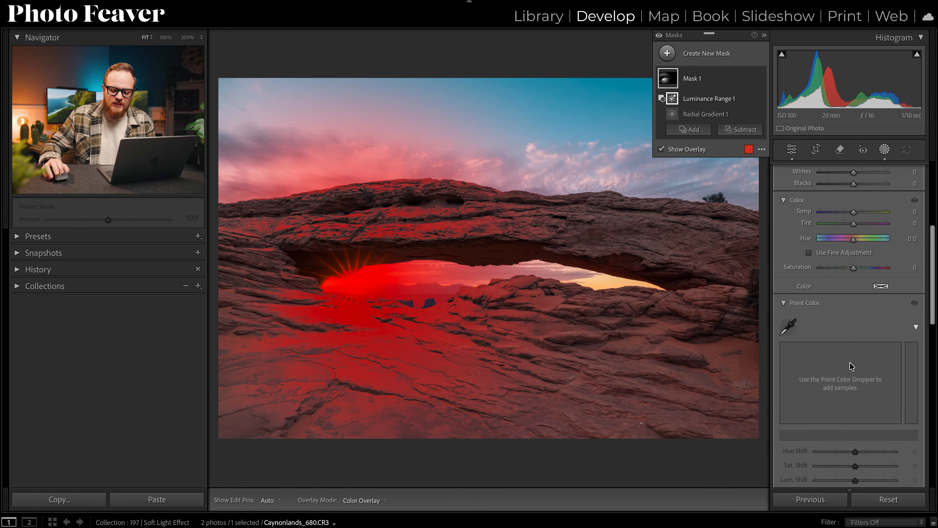
{"action": "scroll", "coordinate": [850, 363], "scroll_direction": "down", "scroll_amount": 5}
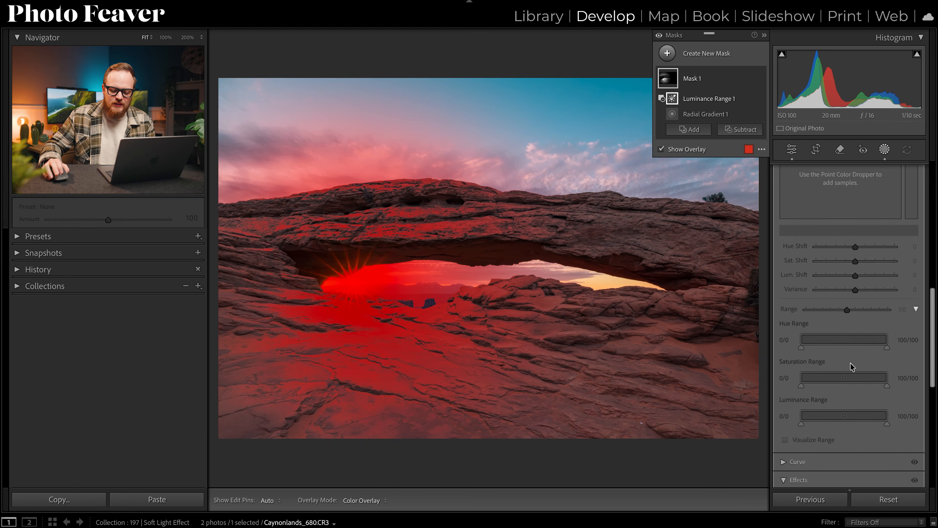
{"action": "scroll", "coordinate": [850, 363], "scroll_direction": "down", "scroll_amount": 5}
{"action": "key", "text": "shift+w"}
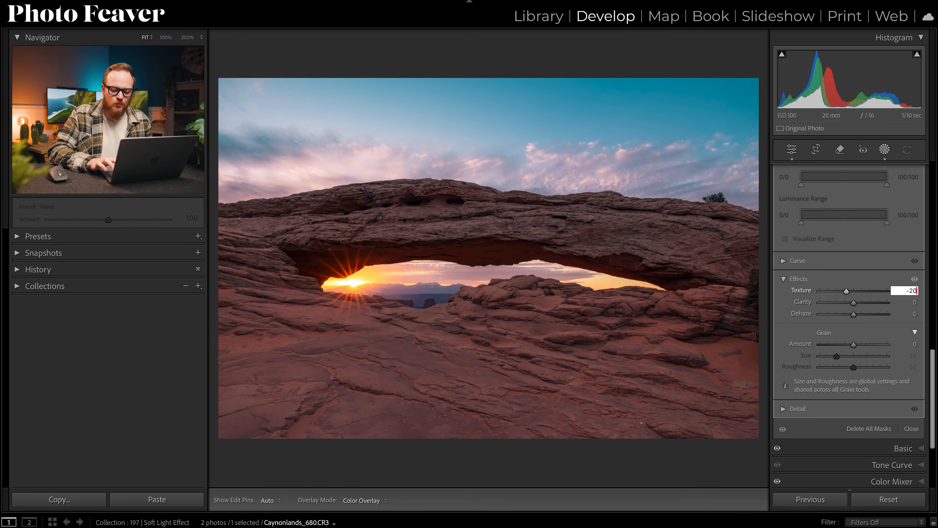
{"action": "key", "text": "Tab"}
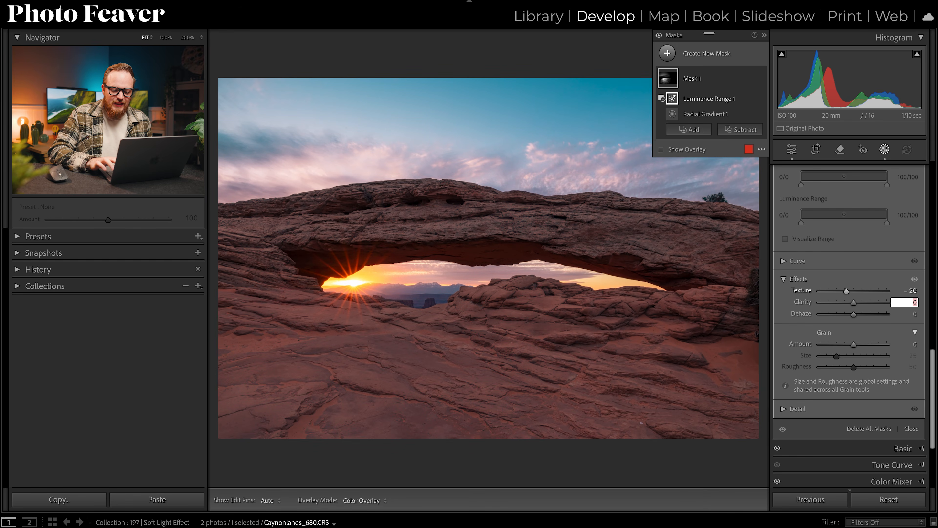
{"action": "type", "text": "-20"}
{"action": "key", "text": "Tab"}
{"action": "type", "text": "-20"}
{"action": "key", "text": "Tab"}
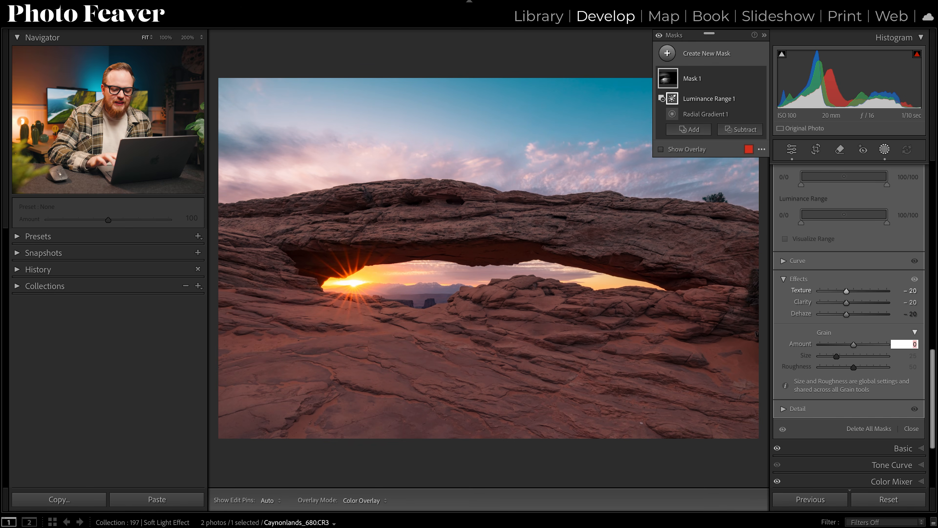
Step: Set Mask 1's Exposure to 0.30 to brighten the area around the sun
{"action": "scroll", "coordinate": [896, 285], "scroll_direction": "up", "scroll_amount": 10}
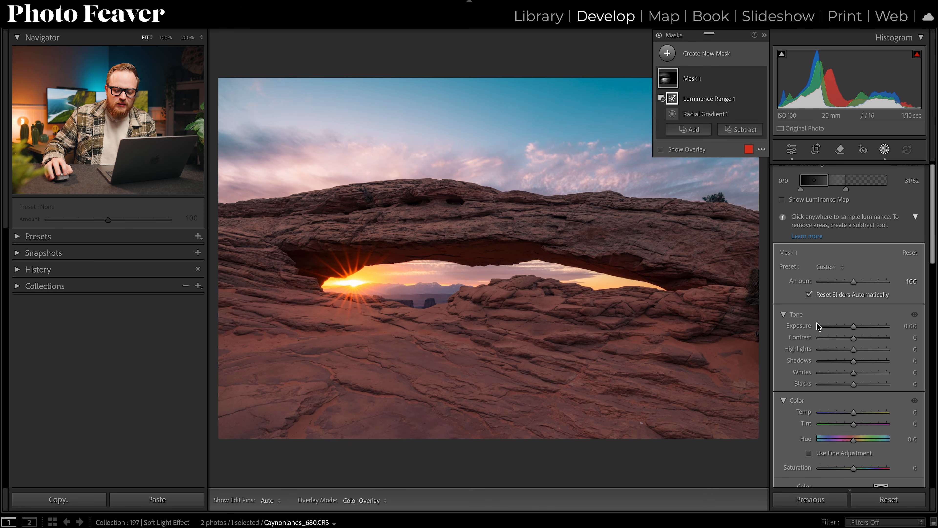
{"action": "left_click_drag", "start_coordinate": [853, 327], "coordinate": [855, 328]}
{"action": "left_click", "coordinate": [905, 326]}
{"action": "type", "text": "0.33"}
{"action": "key", "text": "Return"}
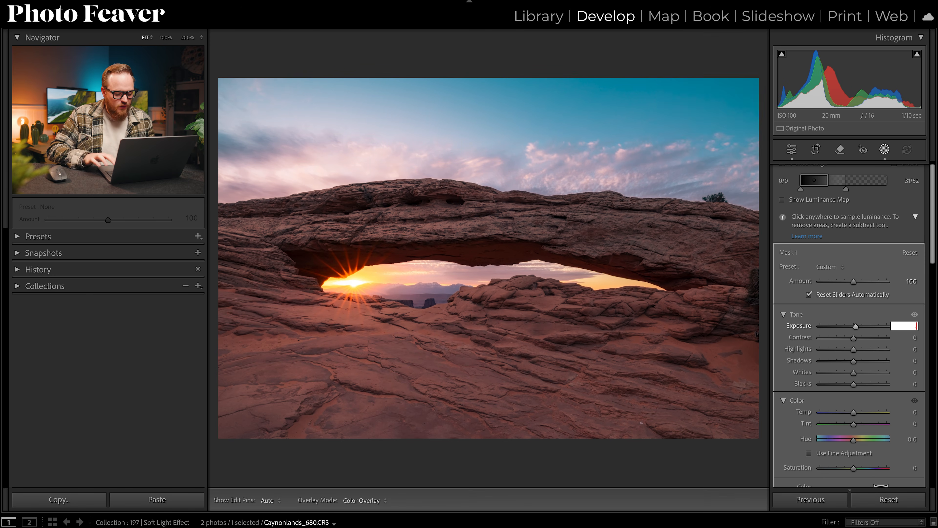
Step: Warm the light in Mask 1 by setting its Temp to 10
{"action": "scroll", "coordinate": [827, 380], "scroll_direction": "down", "scroll_amount": 1}
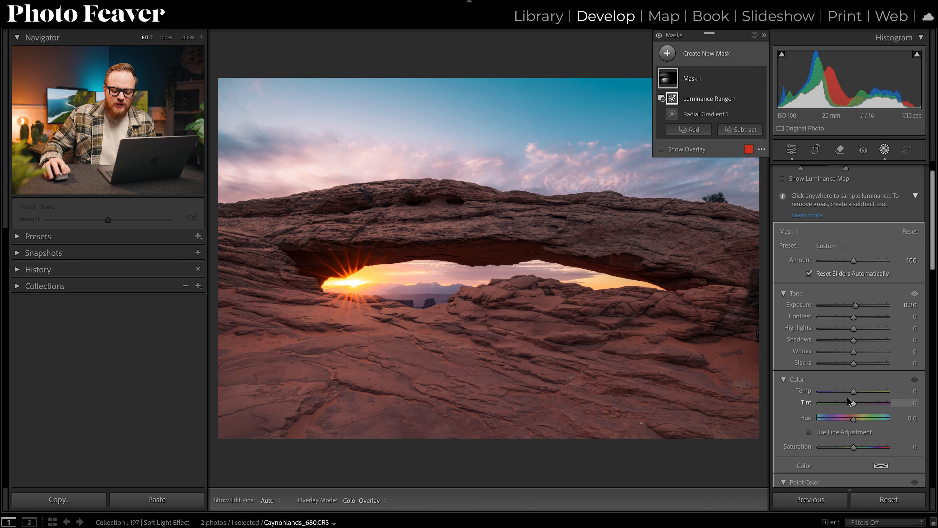
{"action": "left_click_drag", "start_coordinate": [855, 391], "coordinate": [858, 392]}
{"action": "left_click", "coordinate": [898, 391]}
{"action": "type", "text": "10"}
{"action": "key", "text": "Return"}
{"action": "scroll", "coordinate": [886, 385], "scroll_direction": "down", "scroll_amount": 2}
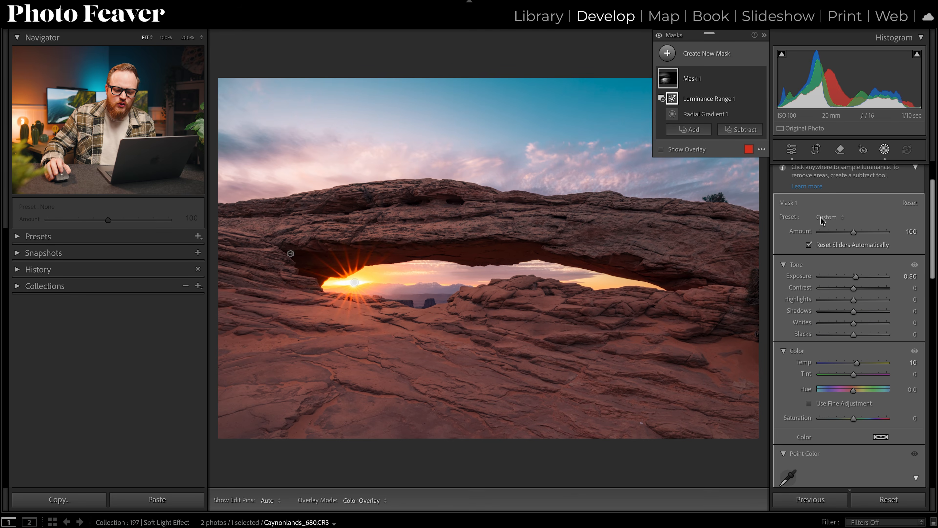
Step: Set Mask 1's subtracted luminance range to 18/43 and show the mask overlay
{"action": "scroll", "coordinate": [848, 259], "scroll_direction": "up", "scroll_amount": 2}
{"action": "mouse_move", "coordinate": [830, 187]}
{"action": "left_mouse_down"}
{"action": "mouse_move", "coordinate": [814, 189]}
{"action": "mouse_move", "coordinate": [838, 194]}
{"action": "left_mouse_up"}
{"action": "left_click_drag", "start_coordinate": [838, 195], "coordinate": [837, 195]}
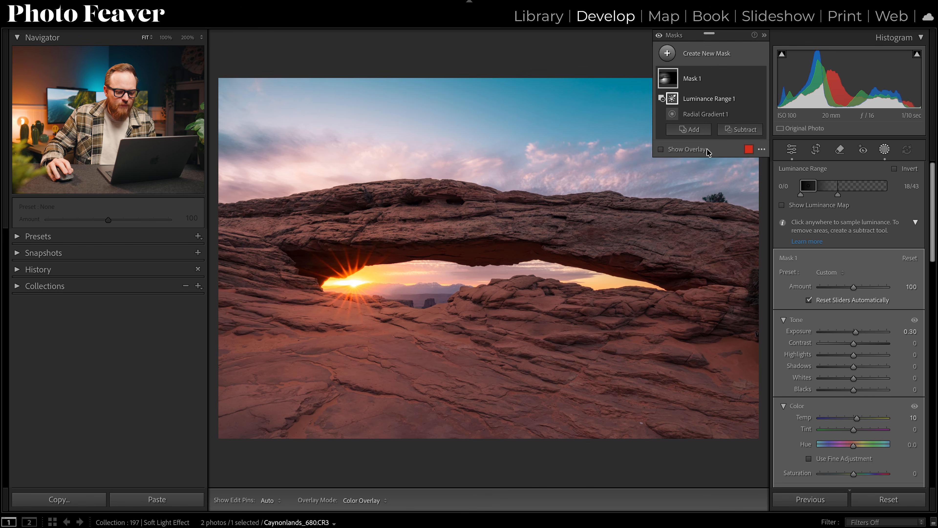
{"action": "left_click", "coordinate": [661, 149]}
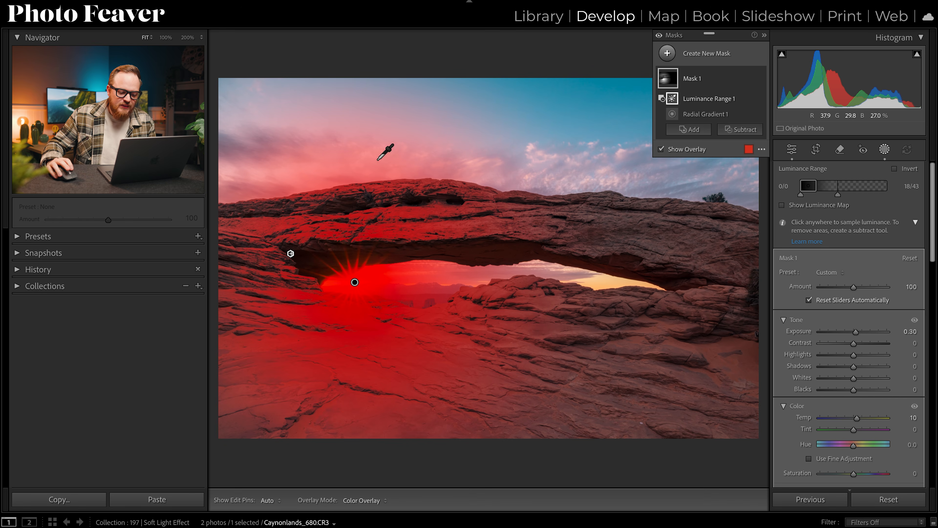
Step: Compare the photo with and without Mask 1 by toggling that mask's visibility, with the overlay hidden
{"action": "key", "text": "d"}
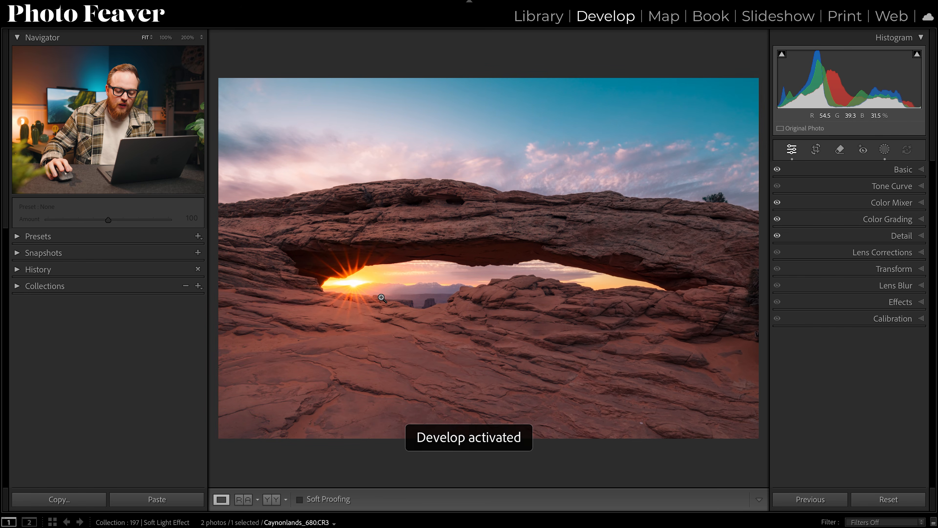
{"action": "left_click", "coordinate": [885, 150]}
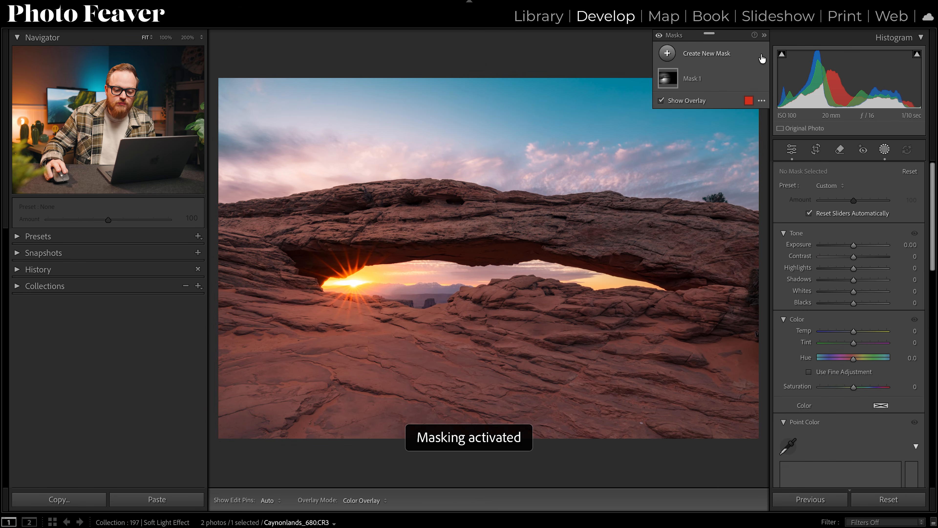
{"action": "left_click", "coordinate": [683, 76]}
{"action": "key", "text": "o"}
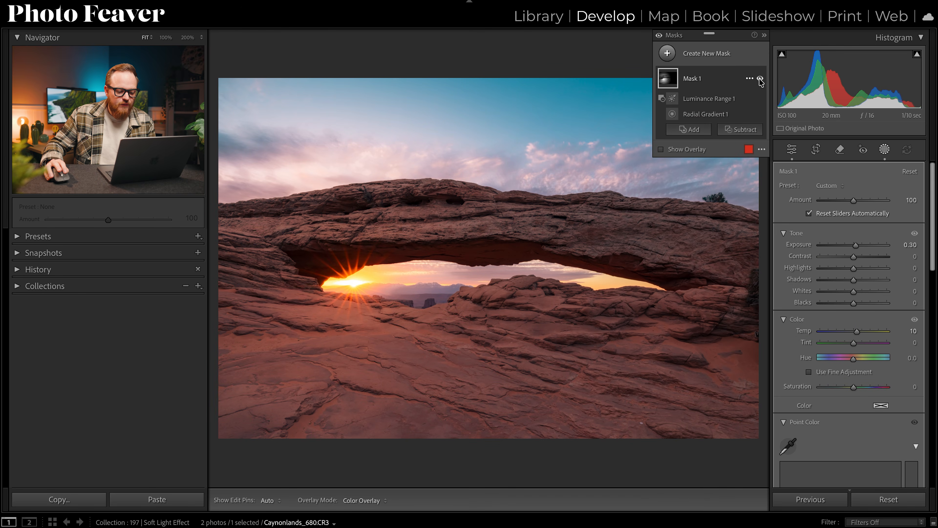
{"action": "left_click", "coordinate": [760, 79]}
{"action": "left_click", "coordinate": [760, 79]}
{"action": "left_click", "coordinate": [760, 80]}
{"action": "left_click", "coordinate": [760, 79]}
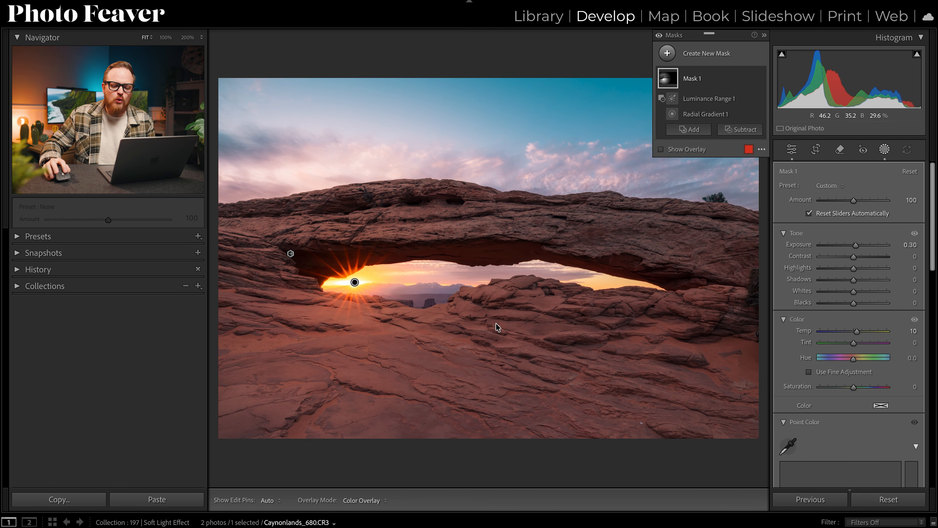
Step: Examine the sunburst at 200% with all masks hidden, and return to the fitted view with the masks enabled
{"action": "left_click", "coordinate": [660, 36]}
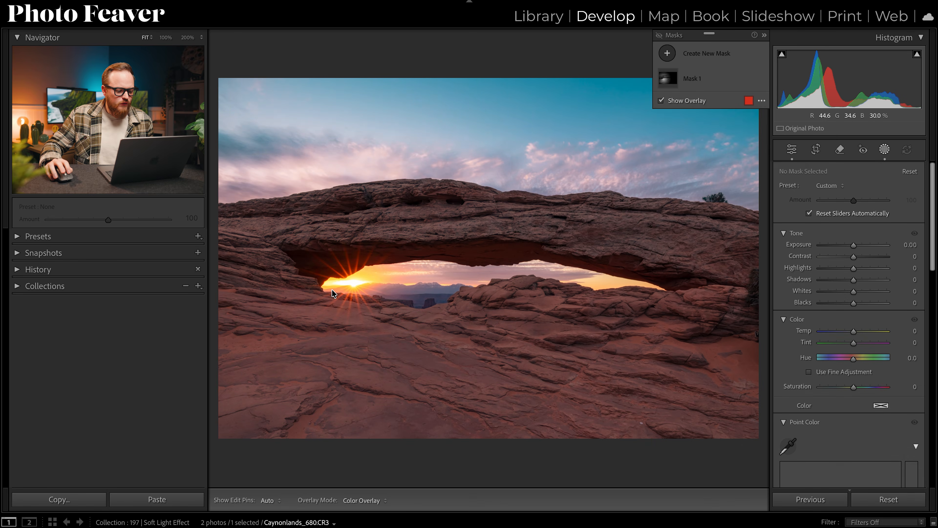
{"action": "left_click", "coordinate": [346, 289]}
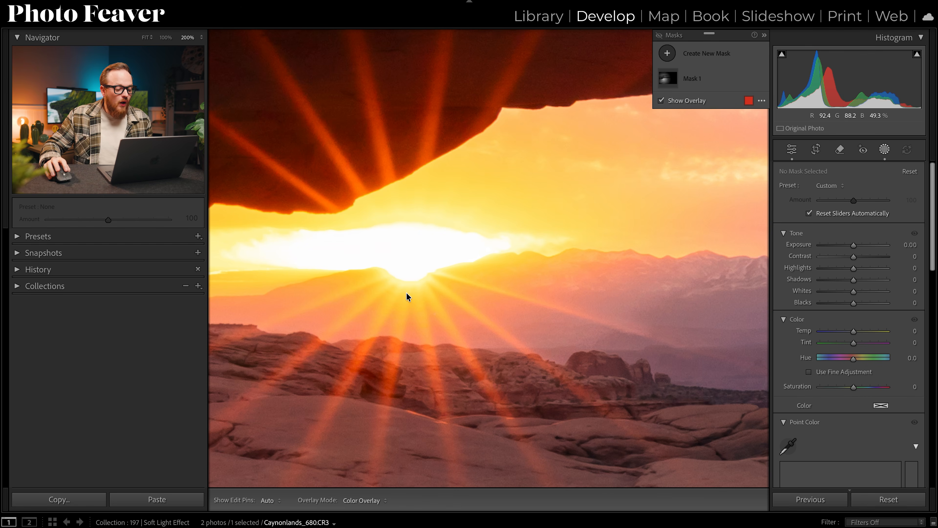
{"action": "left_click", "coordinate": [400, 281]}
{"action": "key", "text": "alt"}
{"action": "left_click", "coordinate": [658, 37], "text": "alt"}
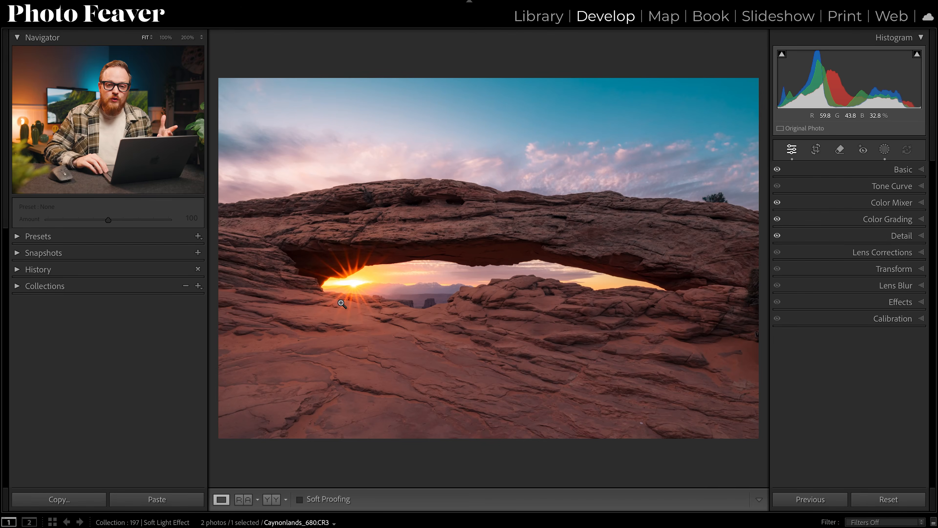
Step: Open Arches_380.CR3 and add a large radial gradient mask with 100 feather, centred near the right end of the arch opening
{"action": "key", "text": "Right"}
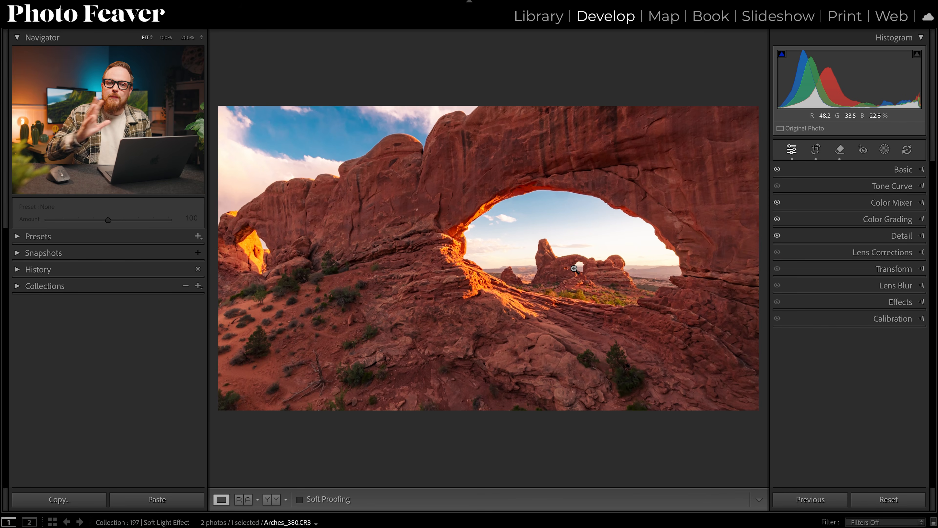
{"action": "left_click", "coordinate": [886, 149]}
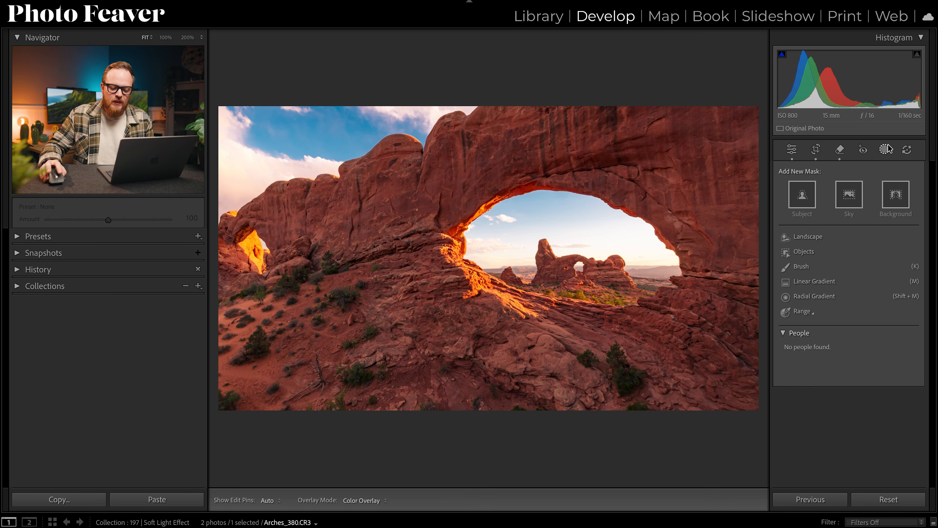
{"action": "left_click", "coordinate": [815, 296]}
{"action": "mouse_move", "coordinate": [590, 257]}
{"action": "left_mouse_down"}
{"action": "mouse_move", "coordinate": [745, 394]}
{"action": "mouse_move", "coordinate": [787, 415]}
{"action": "left_mouse_up"}
{"action": "left_click_drag", "start_coordinate": [640, 328], "coordinate": [713, 325]}
{"action": "left_click_drag", "start_coordinate": [466, 254], "coordinate": [439, 254]}
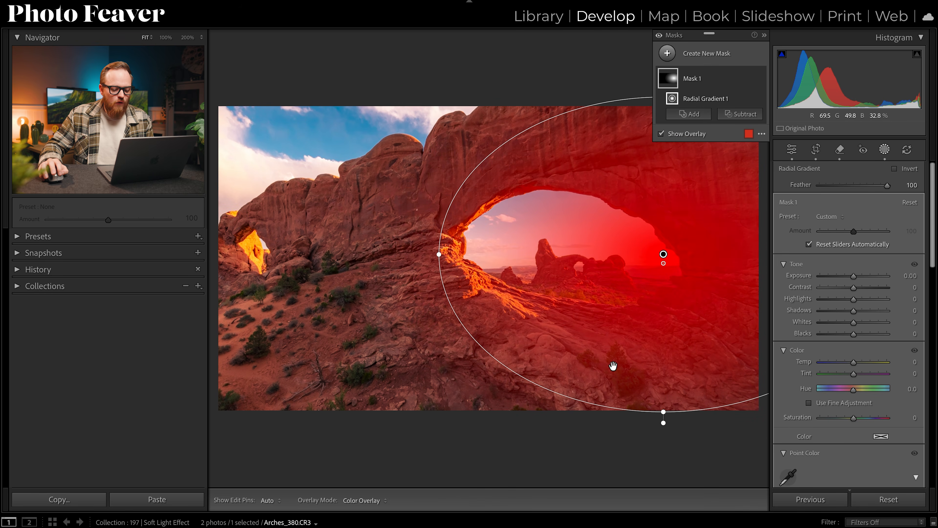
{"action": "left_click_drag", "start_coordinate": [670, 413], "coordinate": [660, 423]}
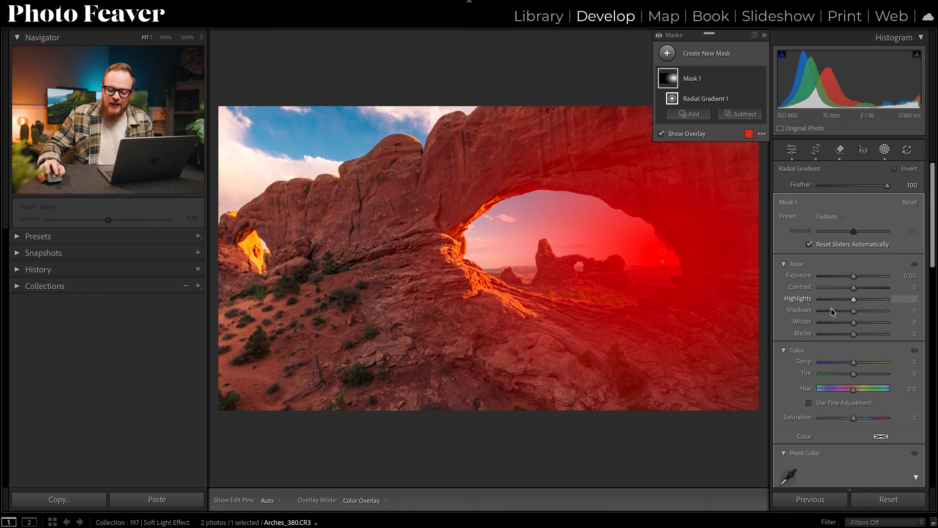
Step: Subtract a luminance range from the radial mask, sampled from the dark shadows and set to 21/52
{"action": "scroll", "coordinate": [874, 308], "scroll_direction": "down", "scroll_amount": 1}
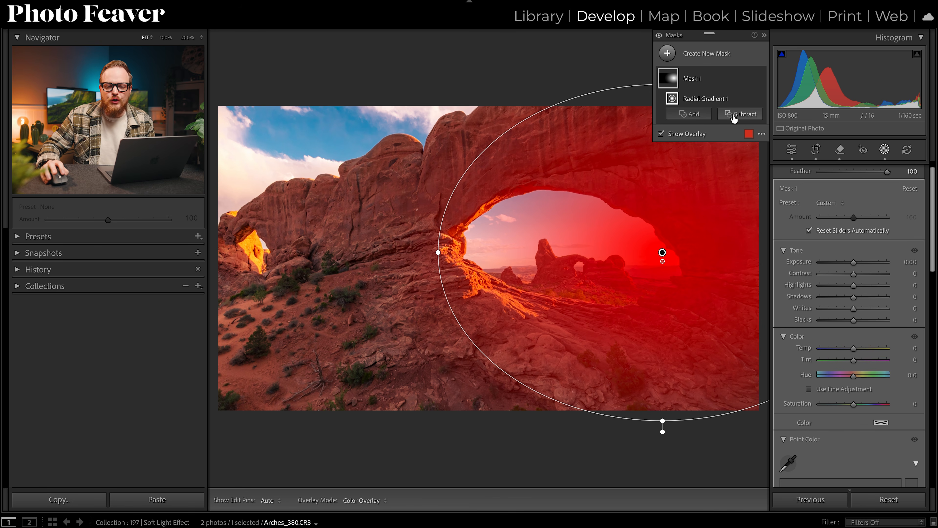
{"action": "left_click", "coordinate": [734, 114]}
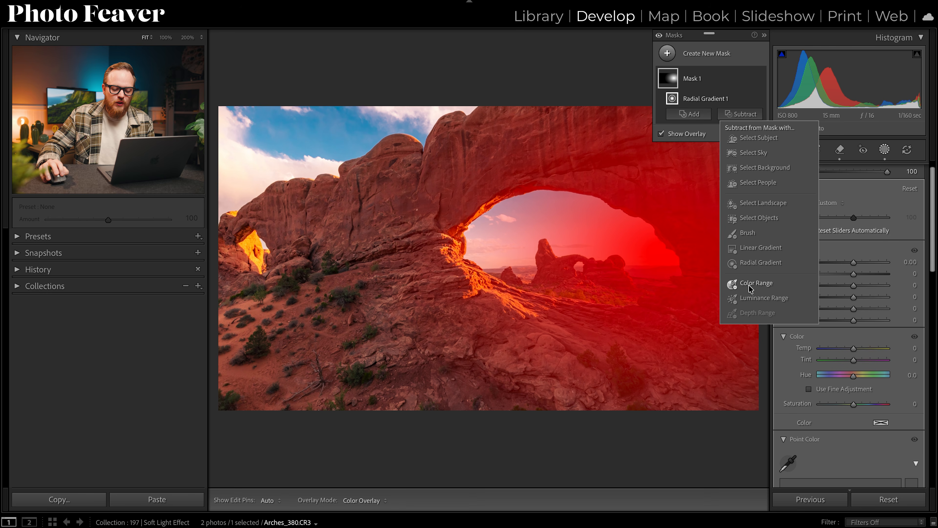
{"action": "left_click", "coordinate": [749, 299]}
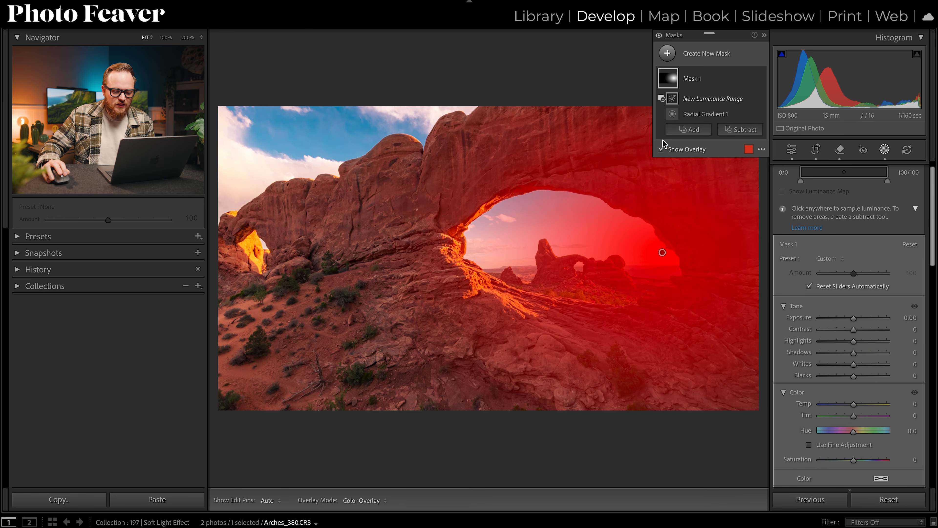
{"action": "left_click", "coordinate": [660, 149]}
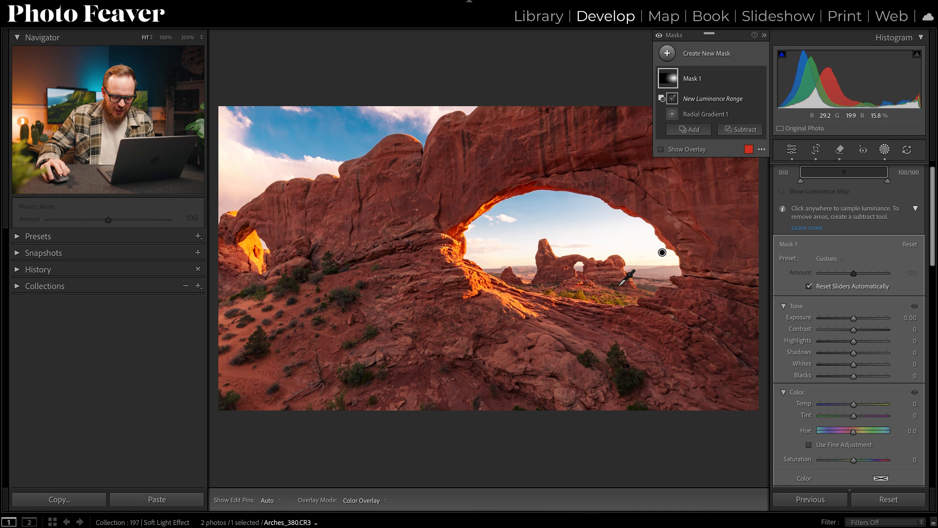
{"action": "left_click", "coordinate": [714, 276]}
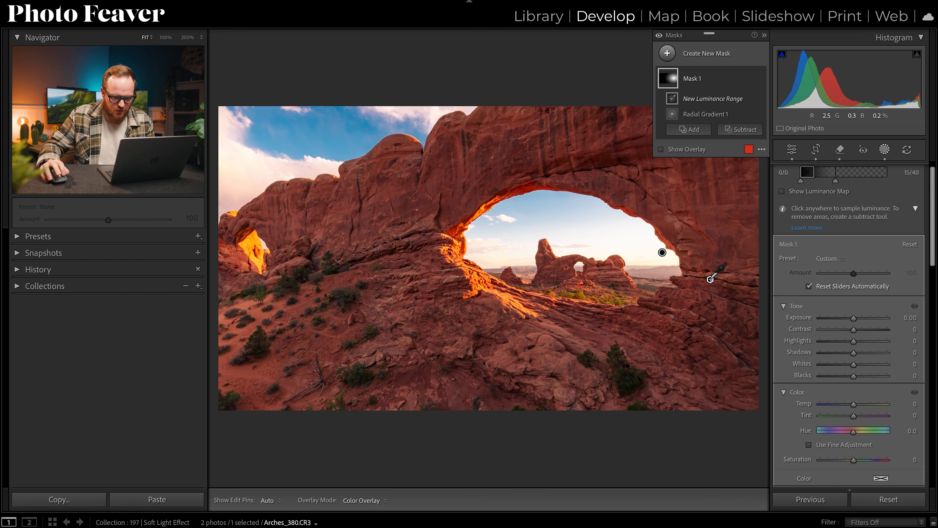
{"action": "left_click", "coordinate": [661, 149]}
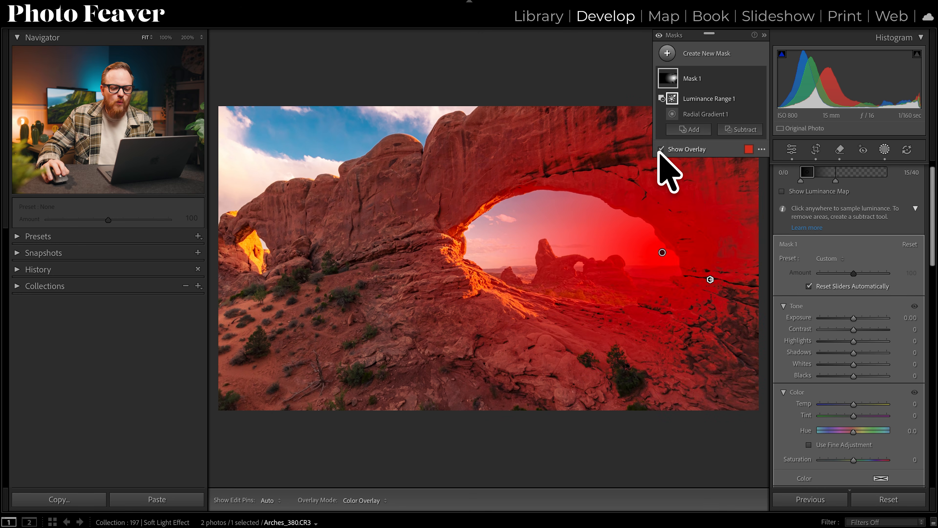
{"action": "mouse_move", "coordinate": [835, 181]}
{"action": "left_mouse_down"}
{"action": "mouse_move", "coordinate": [846, 180]}
{"action": "mouse_move", "coordinate": [819, 173]}
{"action": "left_mouse_up"}
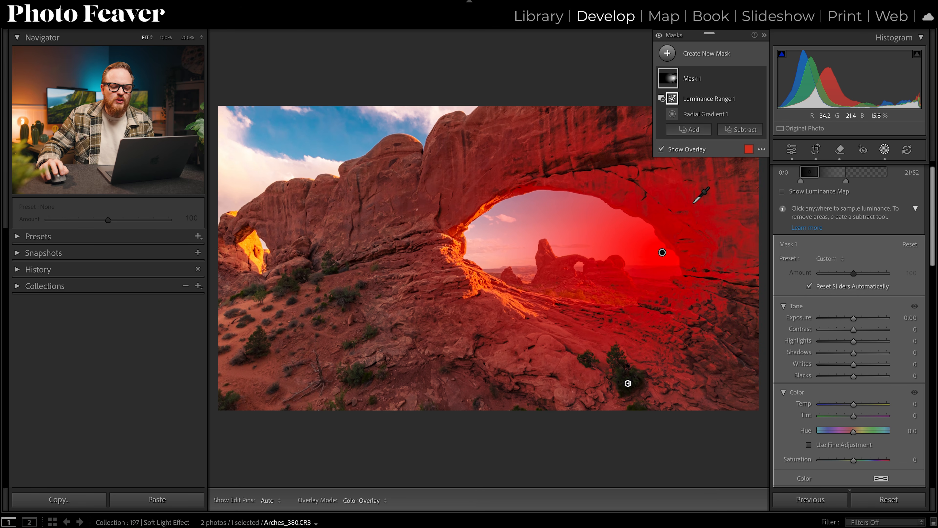
Step: Subtract a diagonal linear gradient from the mask over the rock at the upper right of the arch opening
{"action": "left_click", "coordinate": [737, 129]}
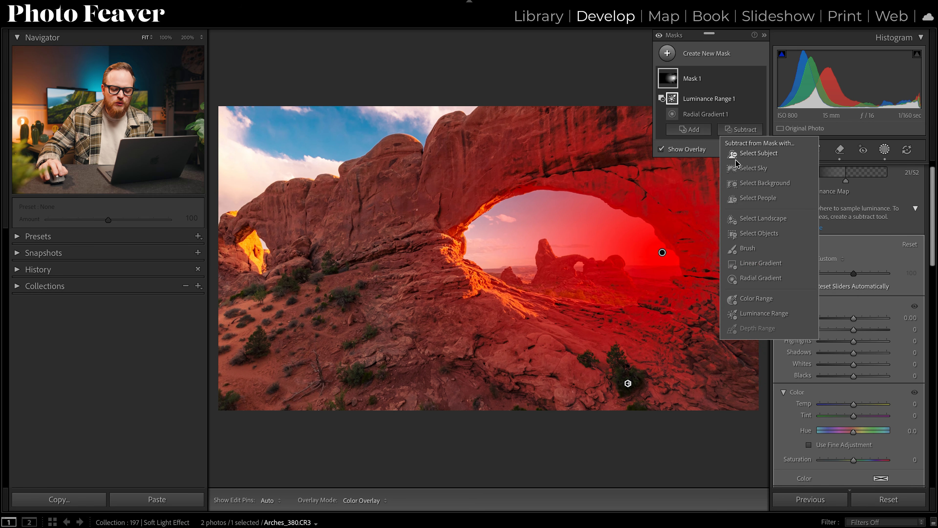
{"action": "left_click", "coordinate": [738, 263]}
{"action": "left_click_drag", "start_coordinate": [662, 251], "coordinate": [666, 247]}
{"action": "left_click_drag", "start_coordinate": [702, 217], "coordinate": [664, 238]}
{"action": "left_click_drag", "start_coordinate": [629, 268], "coordinate": [694, 214]}
Step: Subtract the rock around the arch opening from the mask with a size 9 brush, feather 95 and flow 100
{"action": "left_click", "coordinate": [740, 144]}
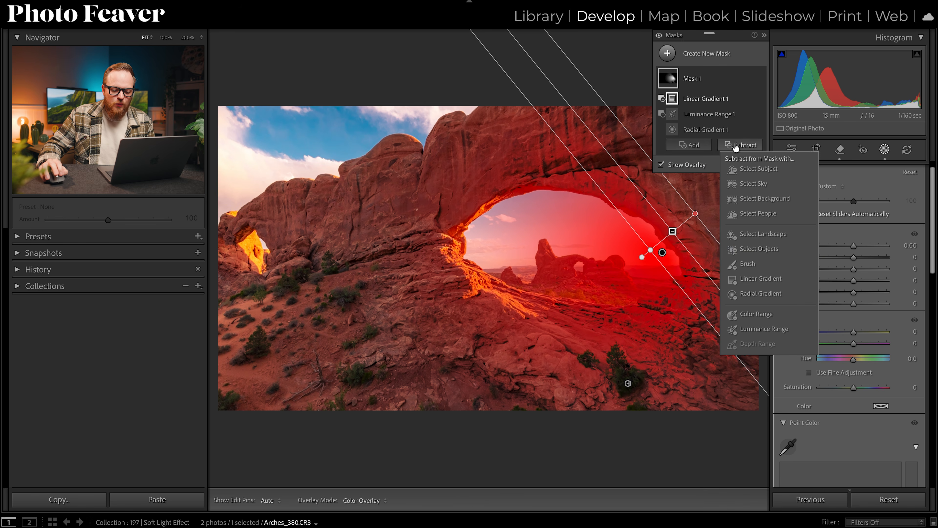
{"action": "left_click", "coordinate": [744, 264]}
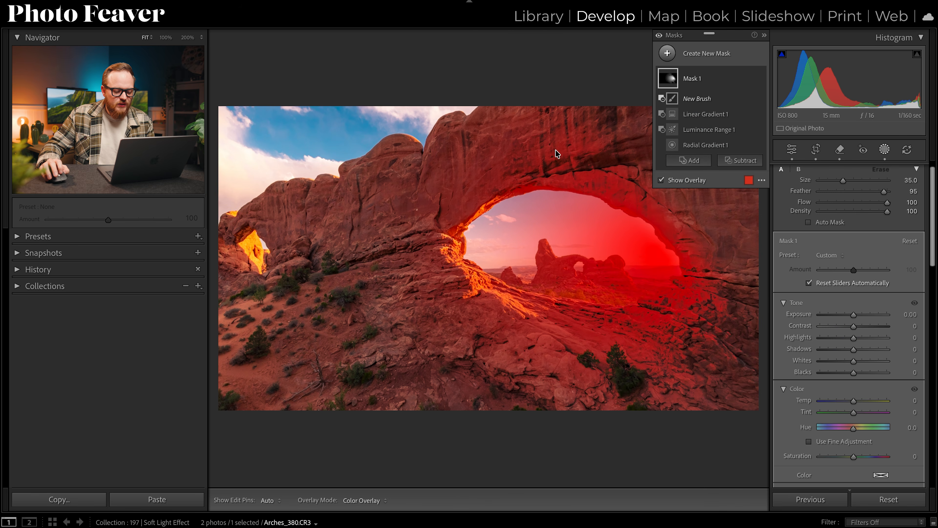
{"action": "scroll", "coordinate": [518, 136], "scroll_direction": "down", "scroll_amount": 9}
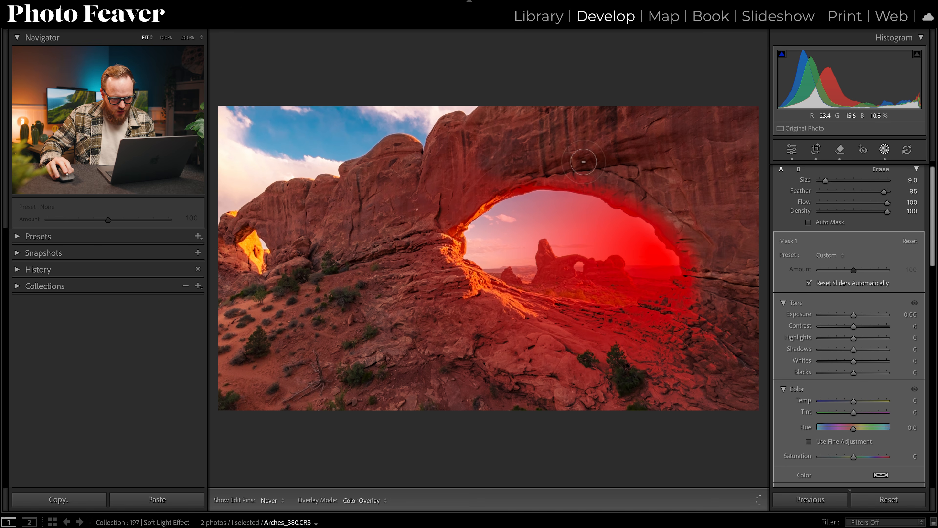
{"action": "mouse_move", "coordinate": [669, 205]}
{"action": "left_mouse_down"}
{"action": "mouse_move", "coordinate": [707, 291]}
{"action": "mouse_move", "coordinate": [694, 321]}
{"action": "mouse_move", "coordinate": [493, 372]}
{"action": "left_mouse_up"}
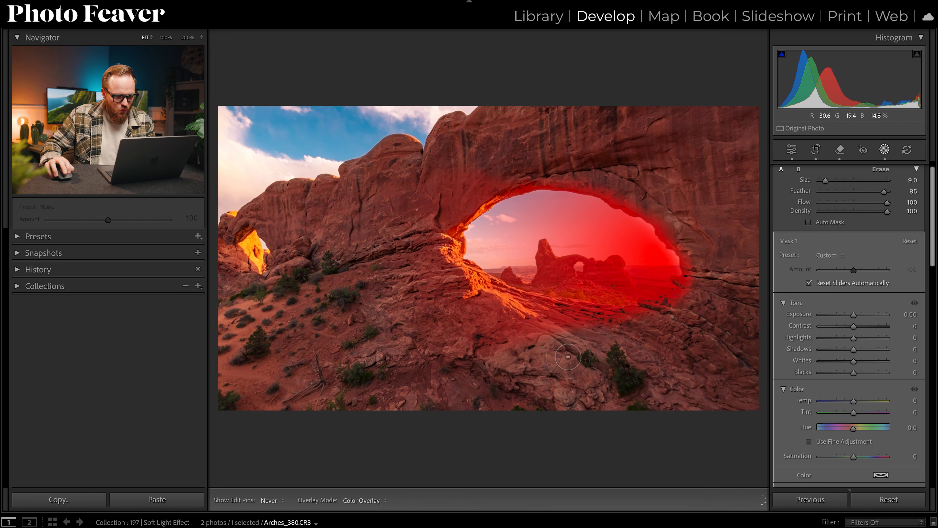
{"action": "key", "text": "h"}
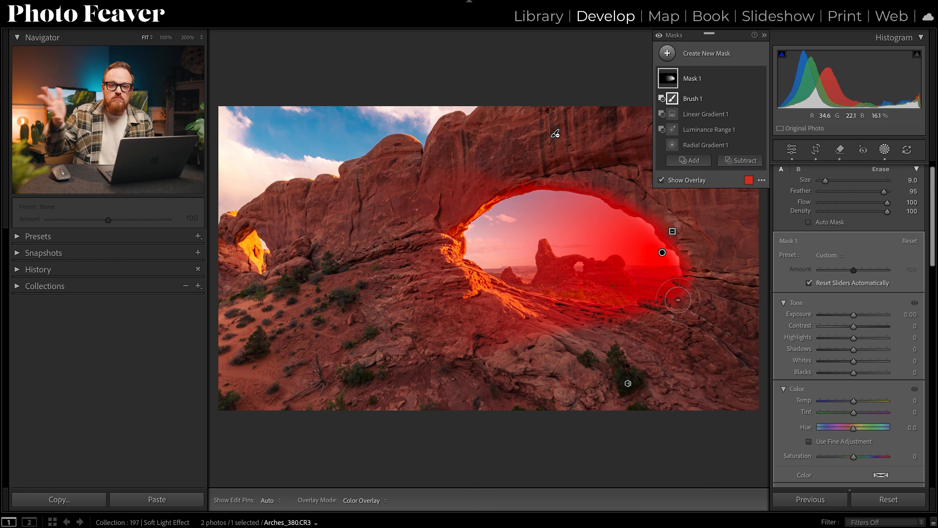
Step: Raise Mask 1's Exposure slightly and warm its colour temperature with a small Temp increase
{"action": "left_click_drag", "start_coordinate": [854, 314], "coordinate": [855, 314]}
{"action": "scroll", "coordinate": [880, 352], "scroll_direction": "down", "scroll_amount": 1}
{"action": "left_click_drag", "start_coordinate": [853, 393], "coordinate": [860, 393]}
Step: Set Mask 1's Texture, Clarity and Dehaze to -20 each
{"action": "scroll", "coordinate": [895, 381], "scroll_direction": "down", "scroll_amount": 10}
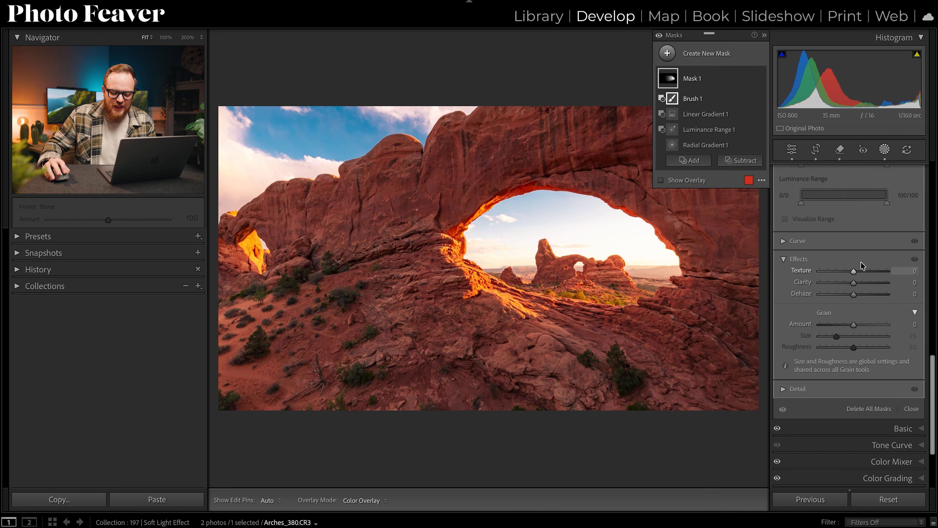
{"action": "type", "text": "-20"}
{"action": "key", "text": "Tab"}
{"action": "type", "text": "-20"}
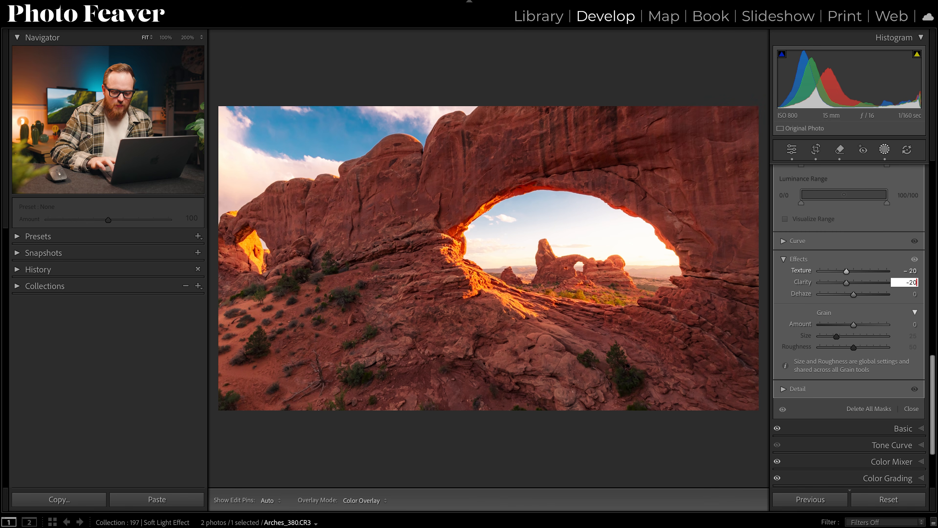
{"action": "key", "text": "Tab"}
{"action": "type", "text": "-20"}
{"action": "key", "text": "Return"}
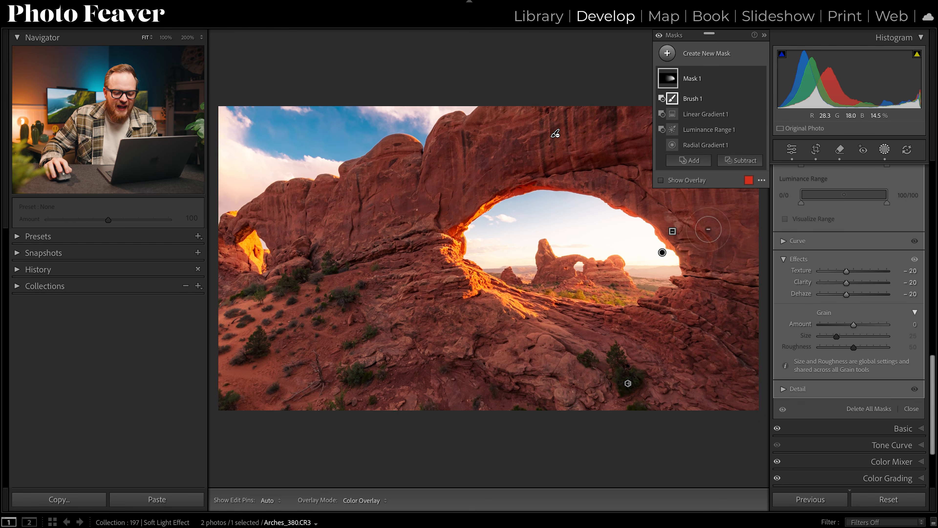
Step: Inspect the glow in the arch opening with the mask edit pins hidden and shown
{"action": "key", "text": "h"}
{"action": "key", "text": "h"}
{"action": "key", "text": "h"}
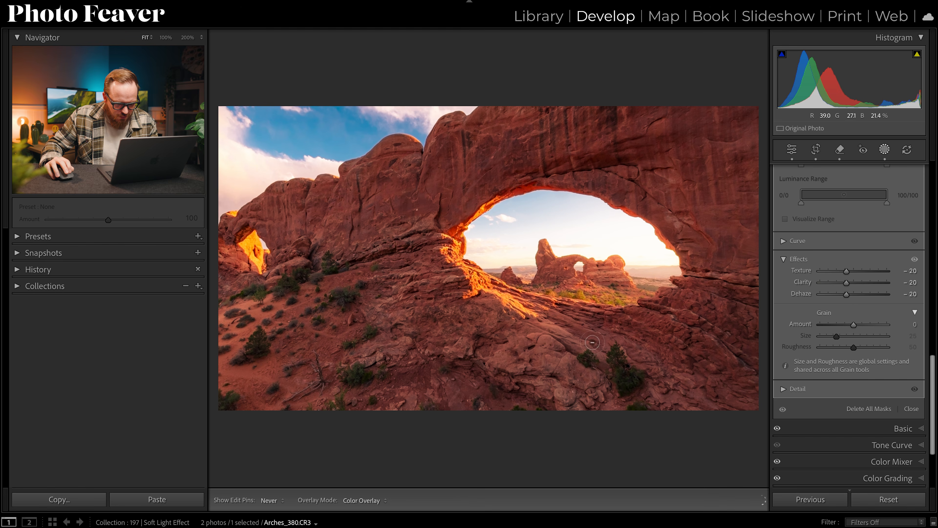
{"action": "key", "text": "h"}
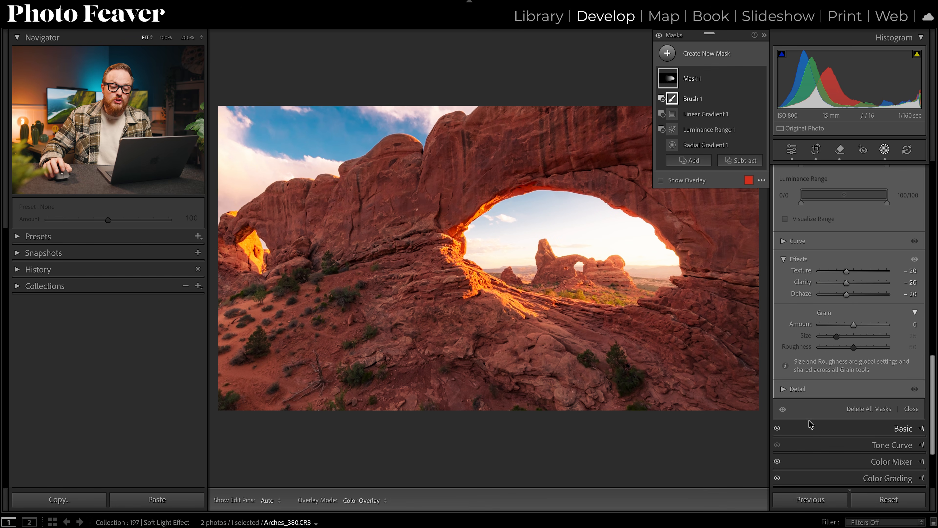
Step: Compare the photo with Mask 1 turned off and on, and against its original before-edit version
{"action": "scroll", "coordinate": [901, 382], "scroll_direction": "up", "scroll_amount": 8}
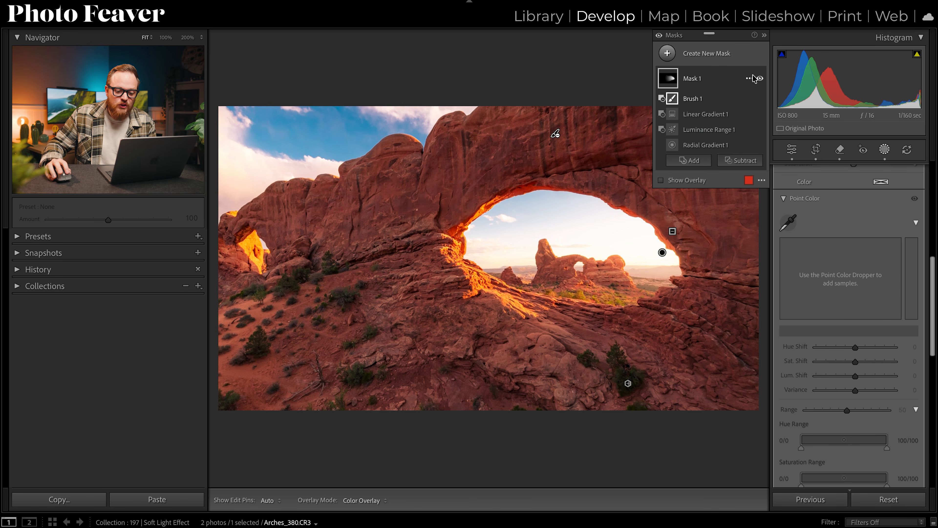
{"action": "left_click", "coordinate": [760, 79]}
{"action": "left_click", "coordinate": [760, 79]}
{"action": "left_click", "coordinate": [760, 79]}
{"action": "left_click", "coordinate": [760, 79]}
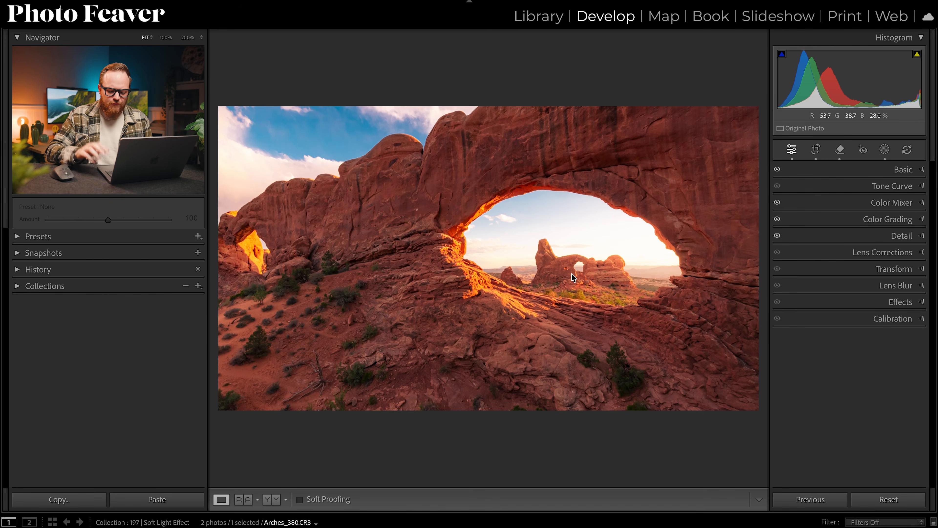
{"action": "key", "text": "backslash"}
{"action": "key", "text": "backslash"}
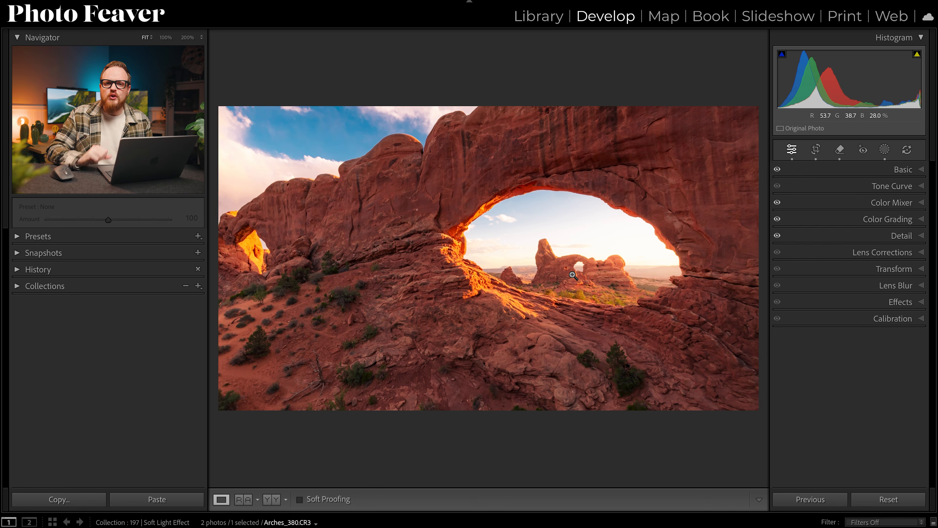